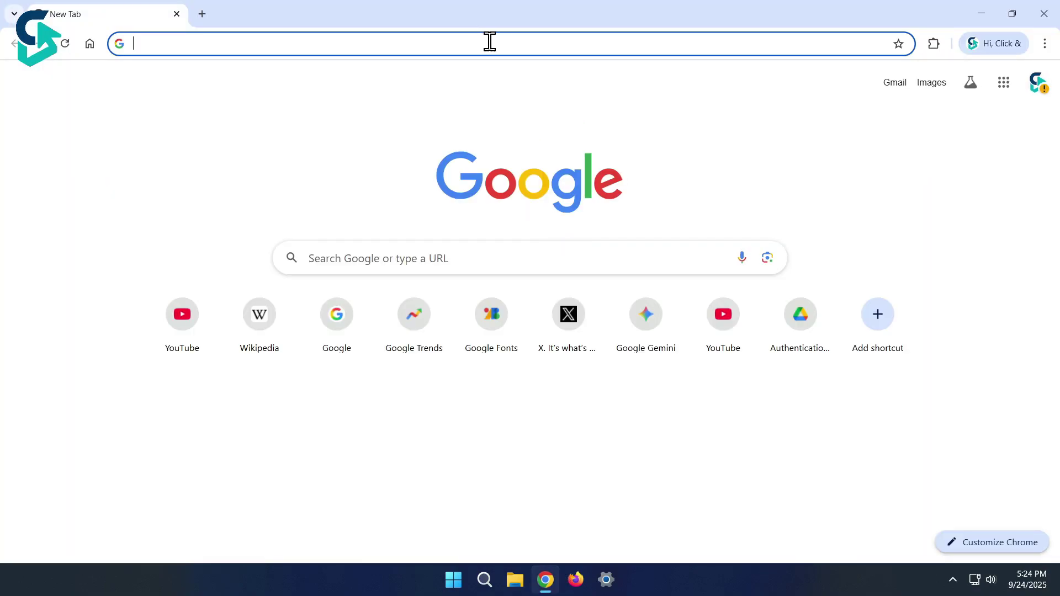
type("hxd")
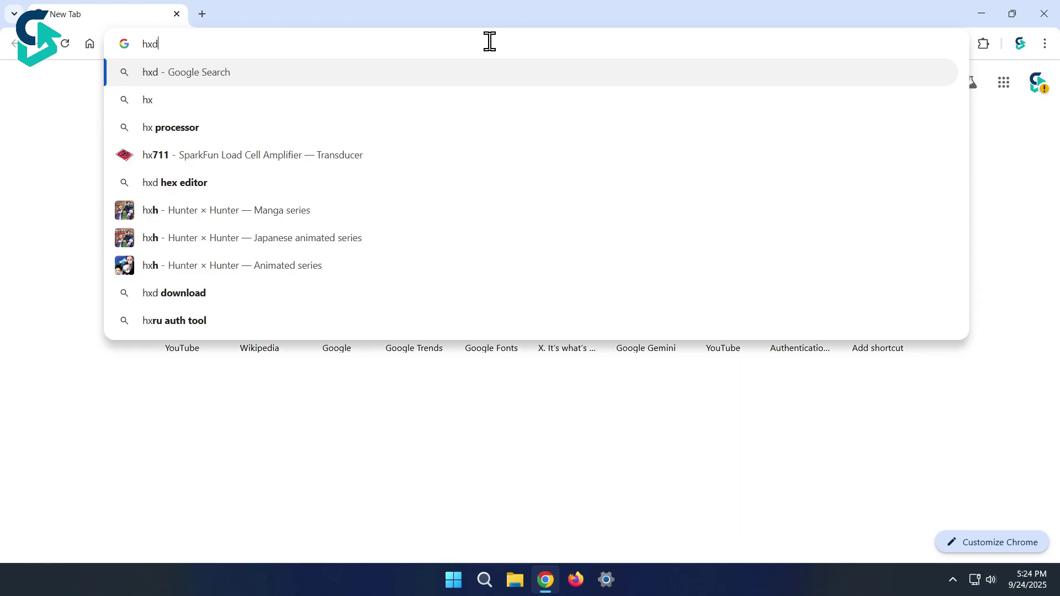
Run a Google search for 'hxd hex editor download' from Chrome's address bar
key("Down")
key("Down")
key("Up")
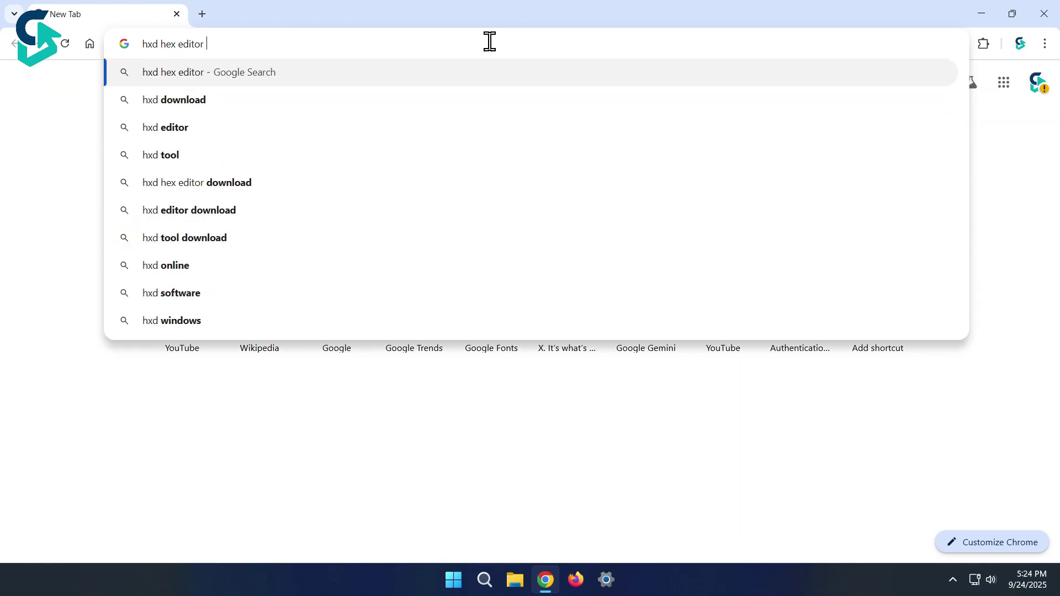
type("d")
key("Right")
key("Return")
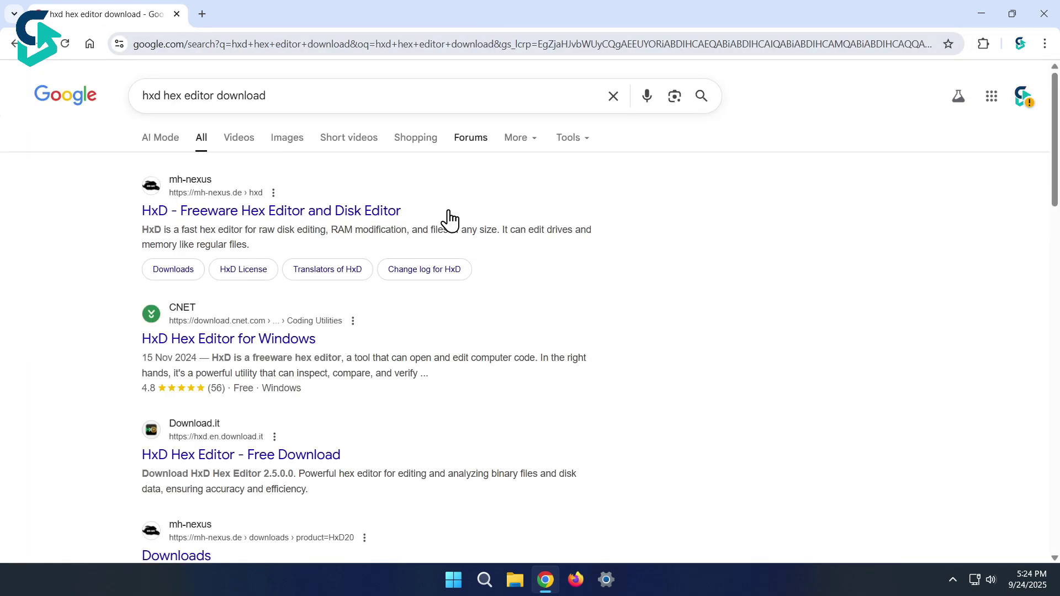
Open the official HxD page and download the HxD 2.5.0.0 installer zip over HTTPS
left_click(236, 211)
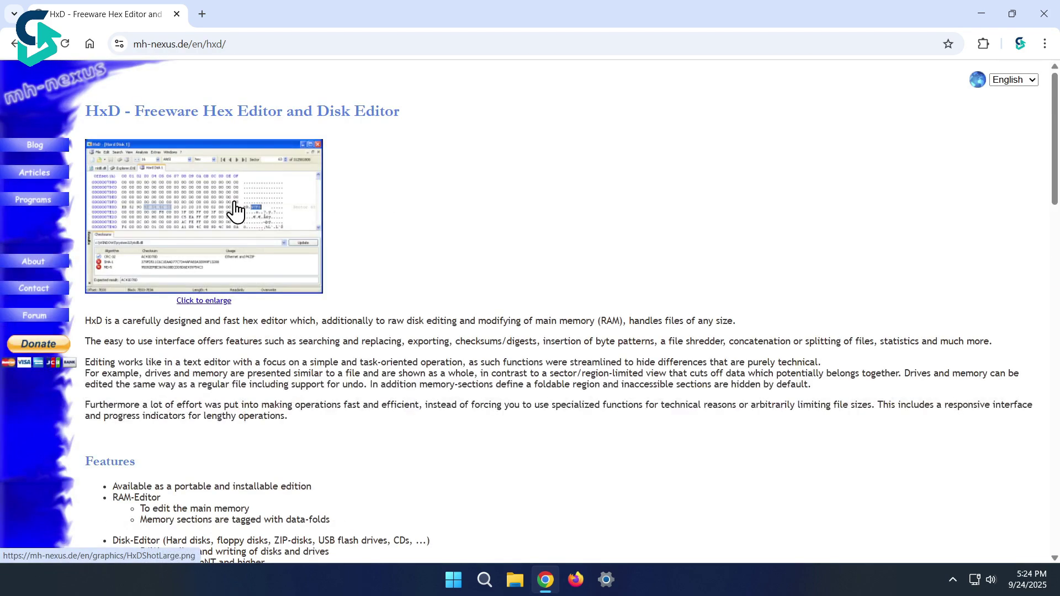
scroll(501, 163, "down", 8)
scroll(497, 166, "down", 3)
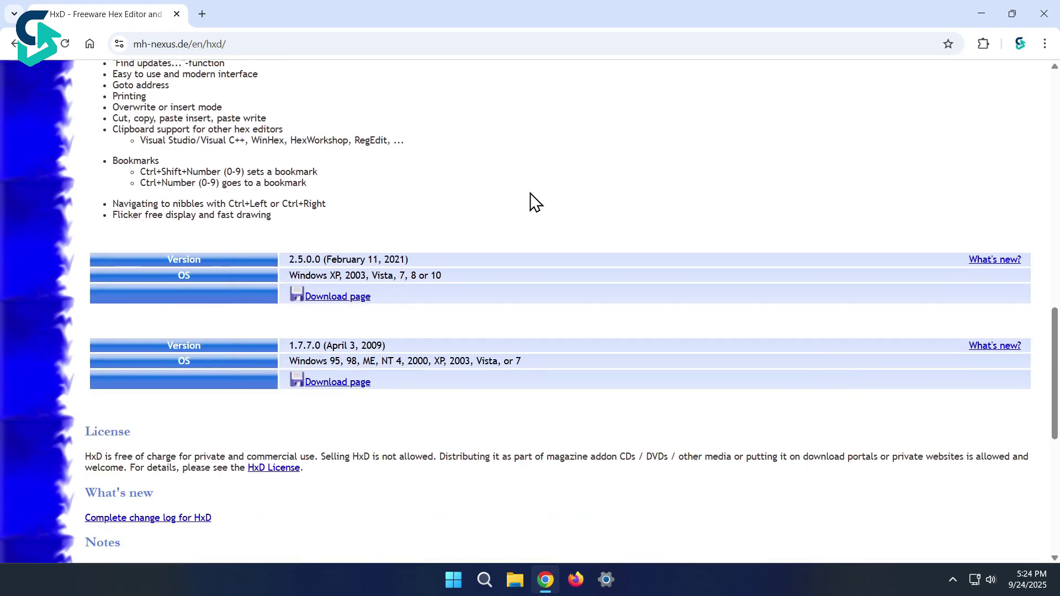
left_click_drag(299, 277, 444, 274)
left_click(431, 287)
left_click(347, 297)
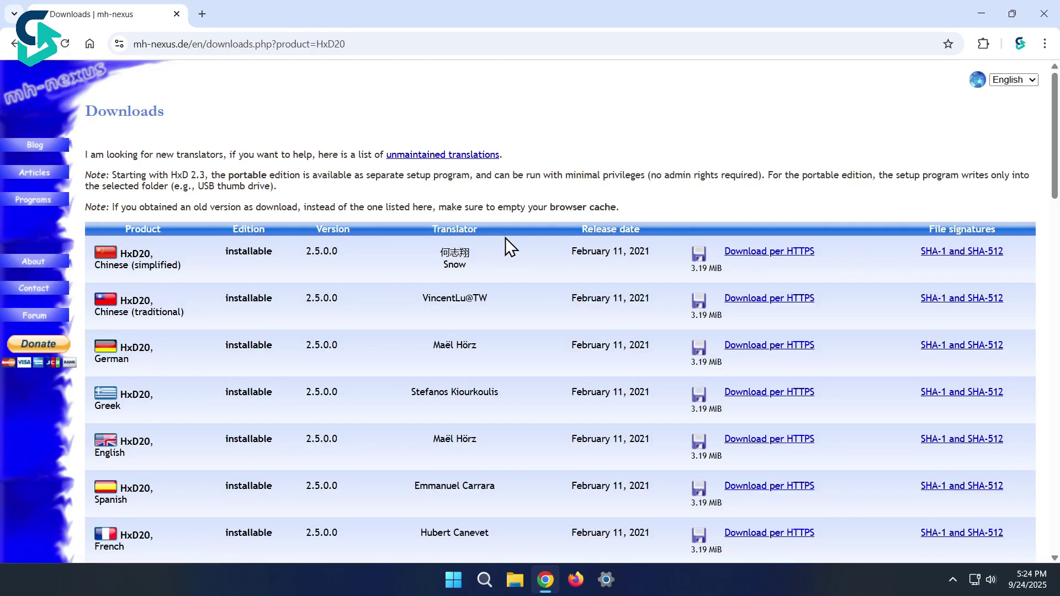
scroll(505, 238, "down", 5)
scroll(508, 238, "down", 5)
scroll(508, 235, "up", 8)
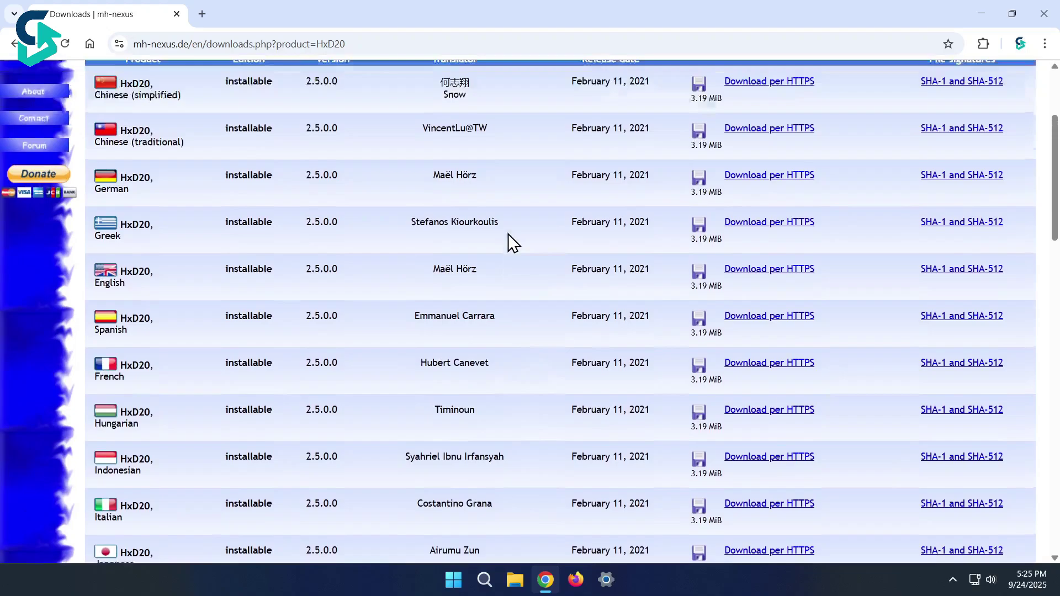
scroll(508, 234, "up", 3)
left_click(729, 347)
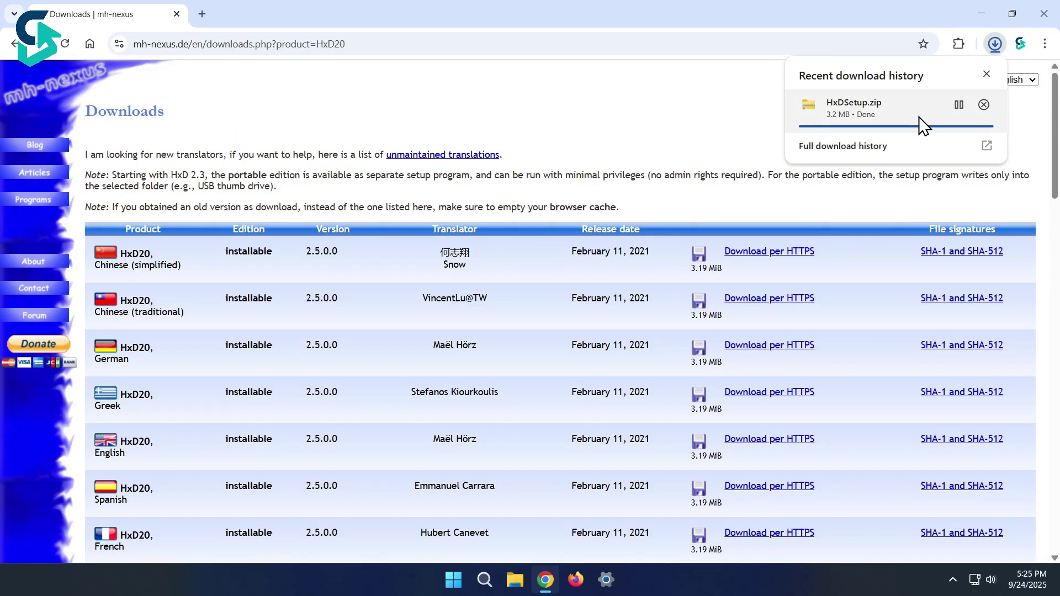
scroll(896, 229, "down", 7)
scroll(896, 228, "down", 8)
scroll(883, 222, "up", 3)
scroll(907, 225, "up", 10)
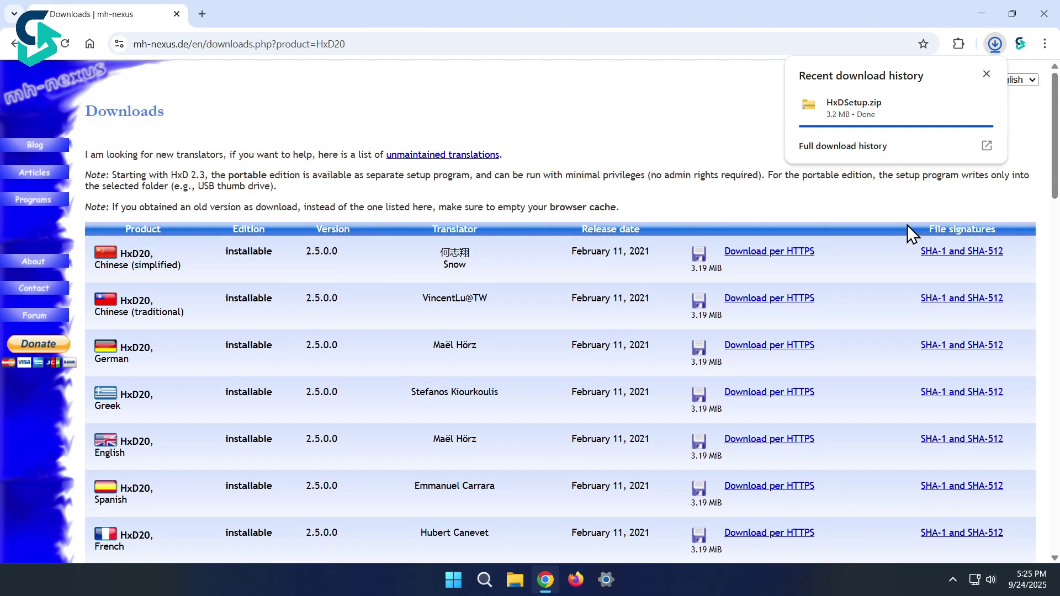
Extract HxDSetup.zip into an HxDSetup folder and run the HxDSetup application
left_click(982, 105)
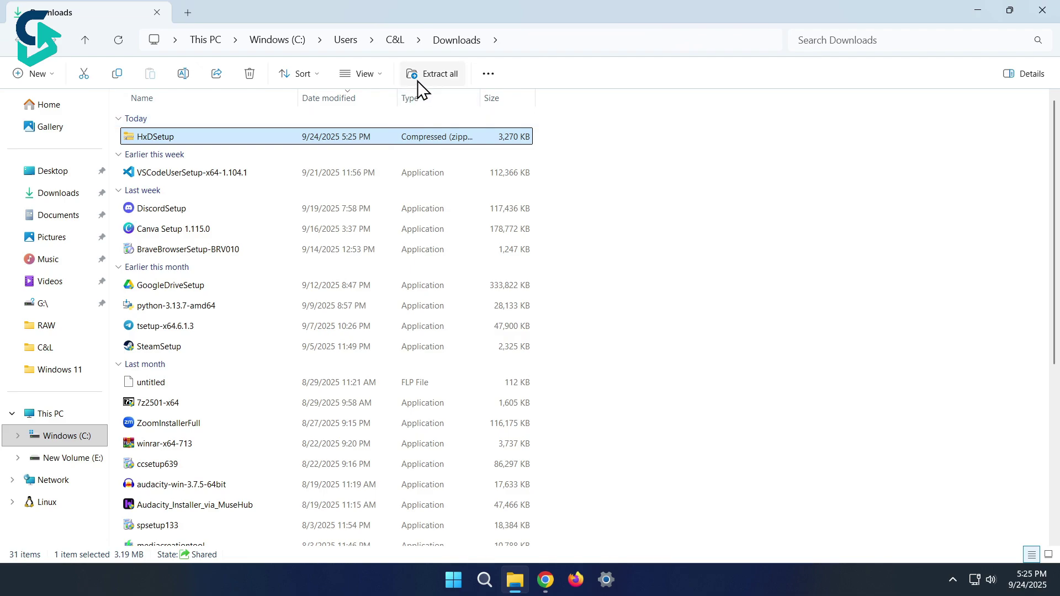
left_click(444, 77)
left_click(643, 429)
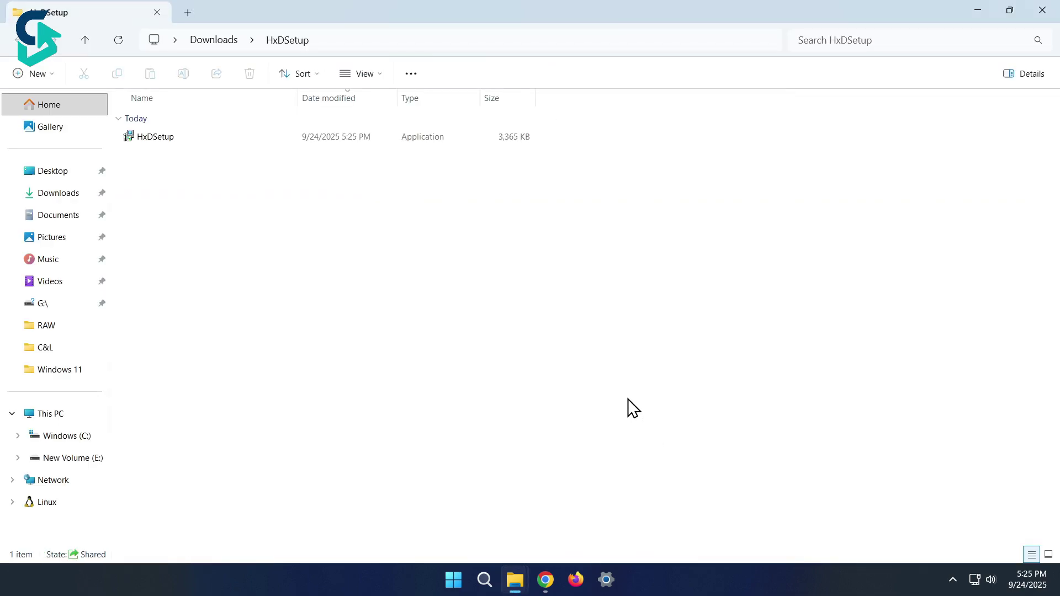
double_click(204, 136)
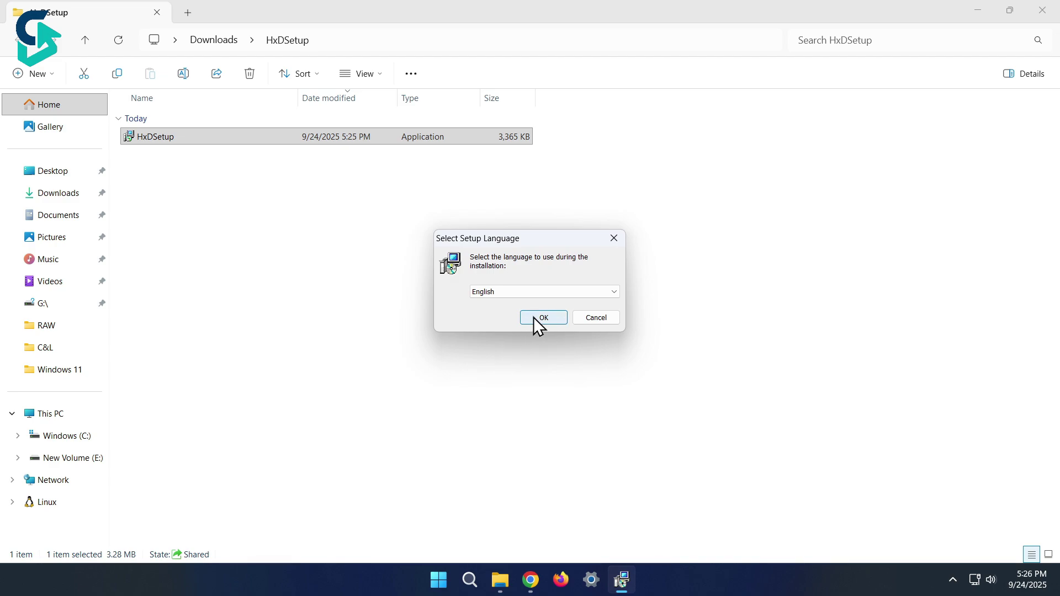
Choose English as the setup language and accept the HxD license agreement
left_click(534, 317)
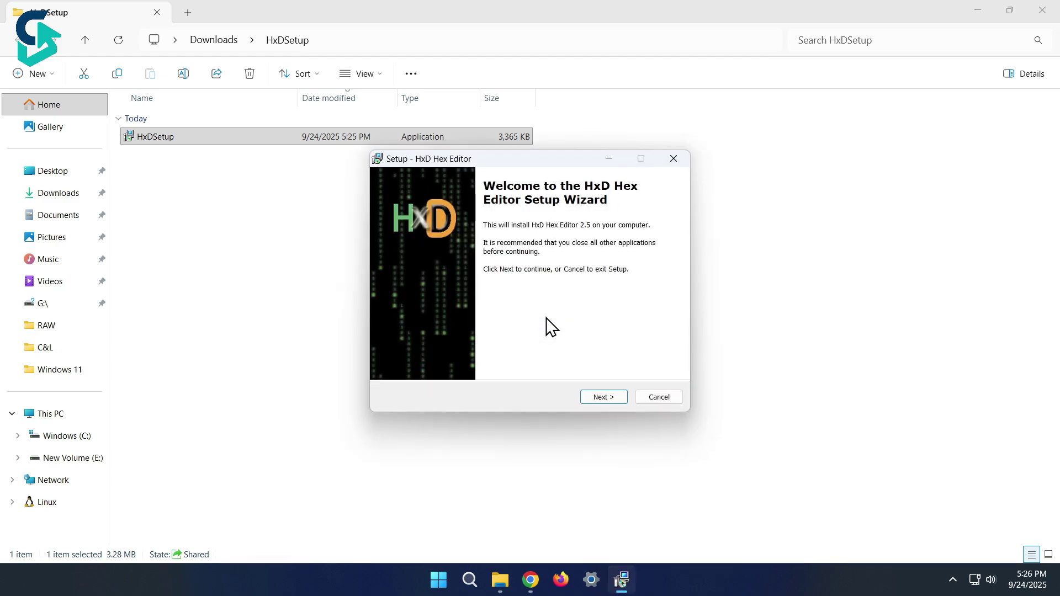
left_click(603, 398)
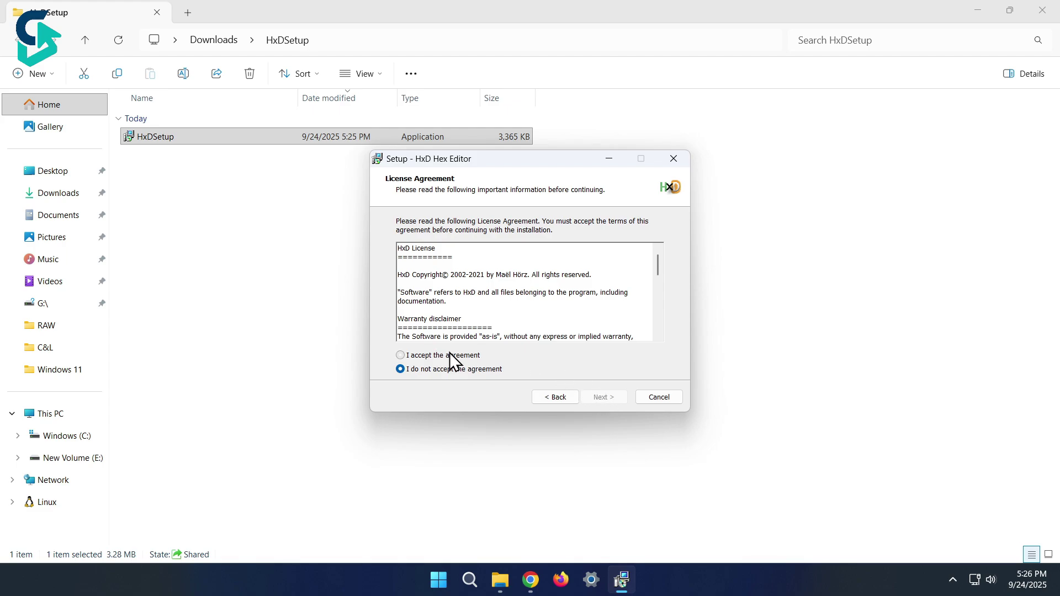
left_click(419, 357)
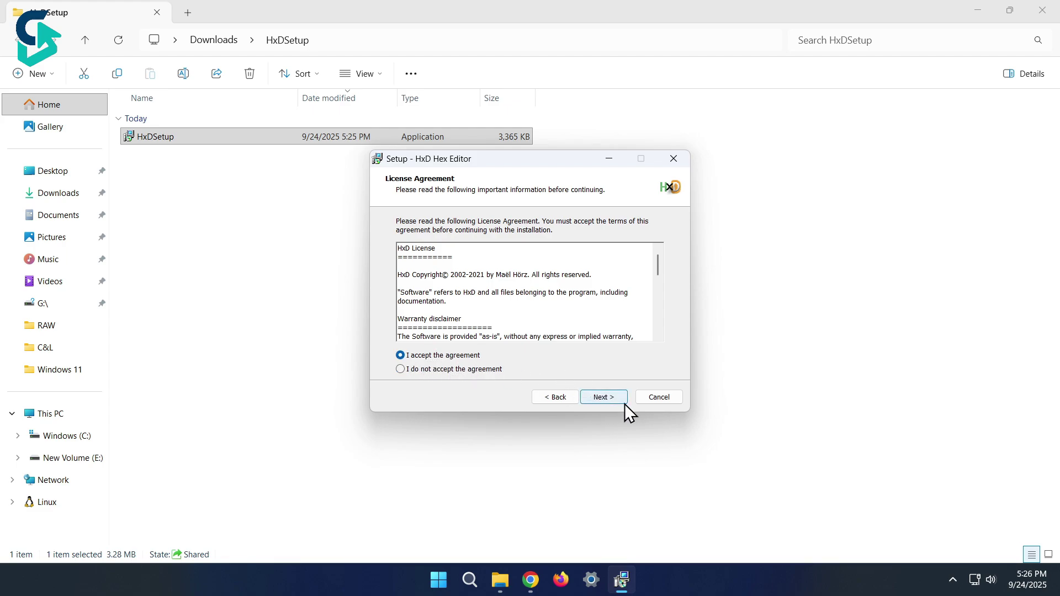
left_click(612, 398)
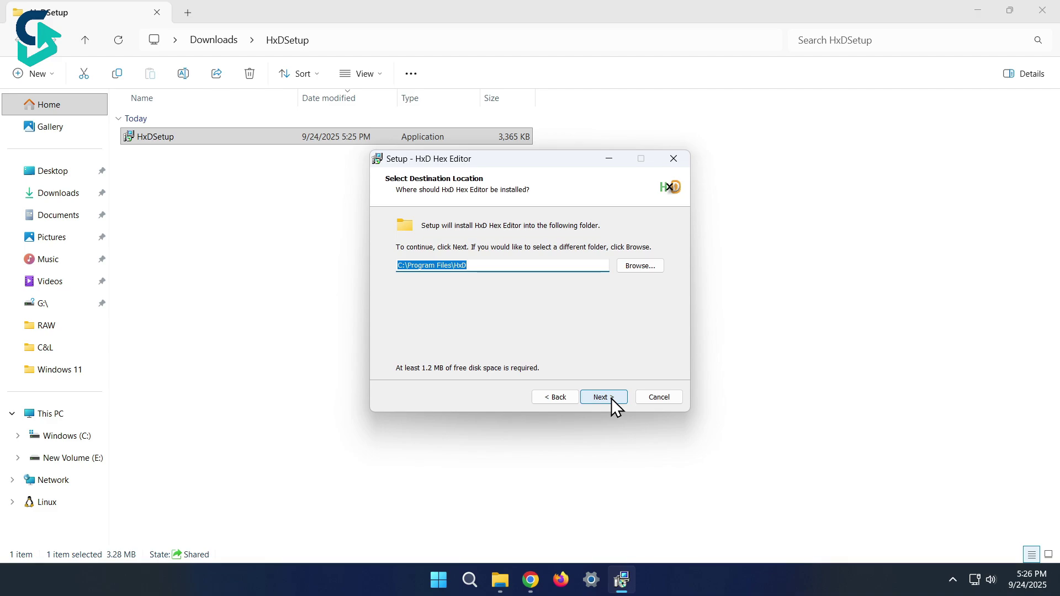
Keep the C:\Program Files\HxD folder, default Start Menu folder and shortcuts, and install
left_click(610, 399)
left_click(609, 399)
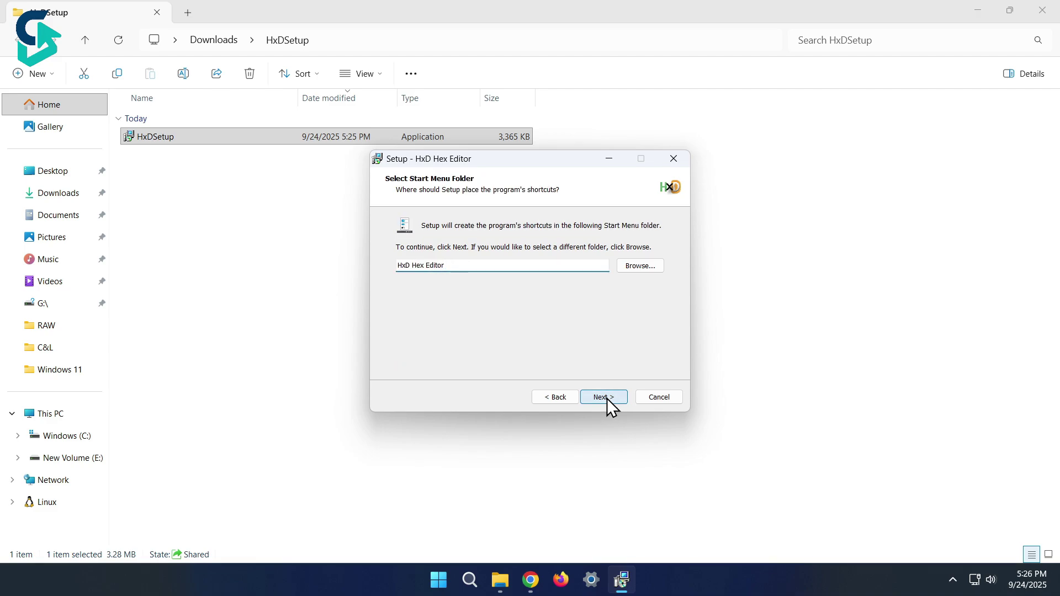
left_click(607, 399)
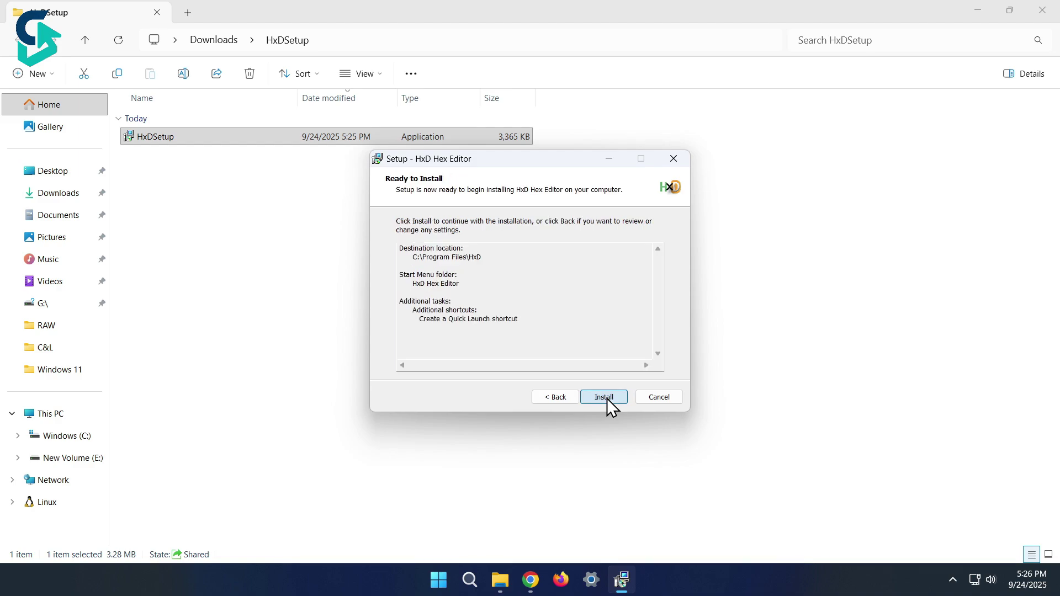
left_click(606, 398)
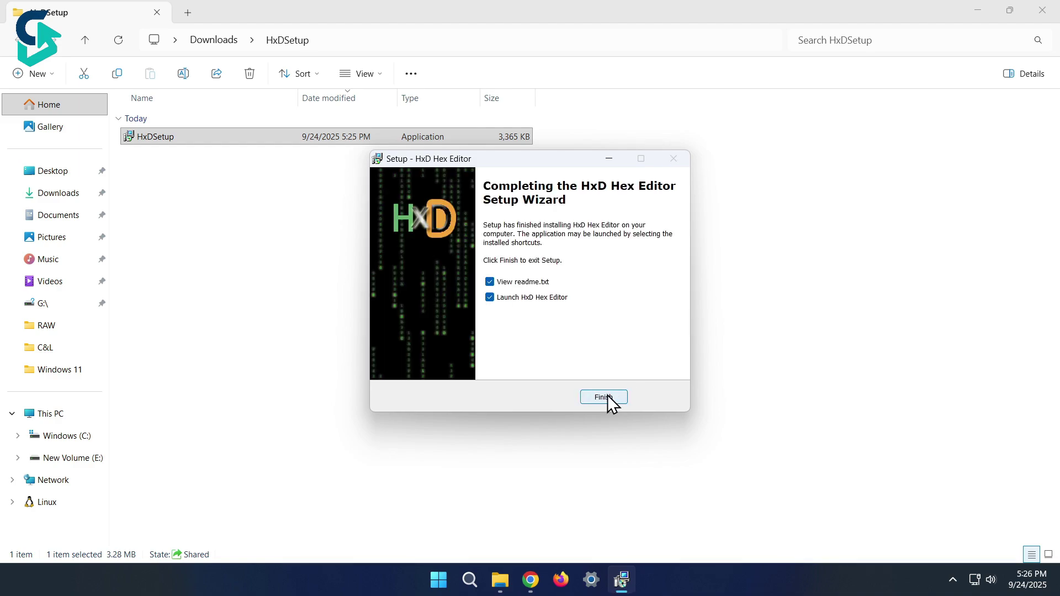
Finish setup to launch HxD, then close the HxDSetup, Downloads and Chrome windows
left_click(597, 403)
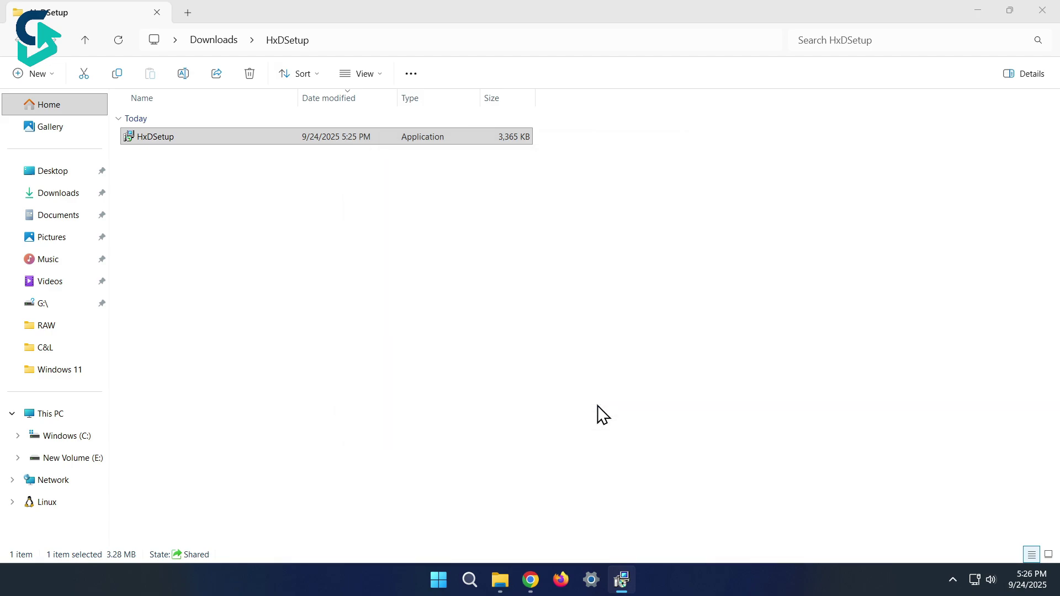
left_click(1041, 10)
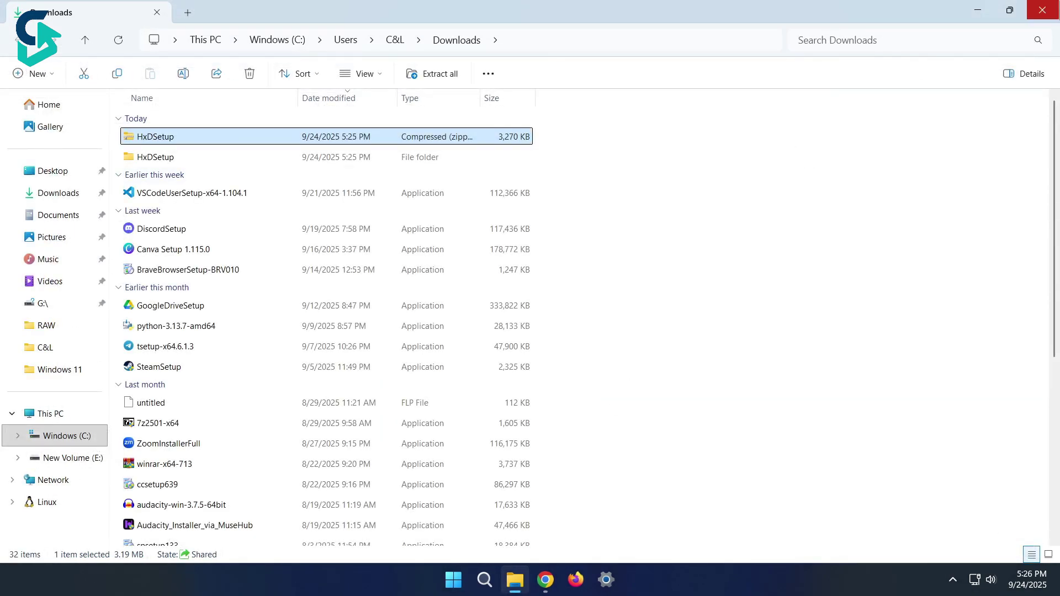
left_click(1041, 10)
left_click(1042, 13)
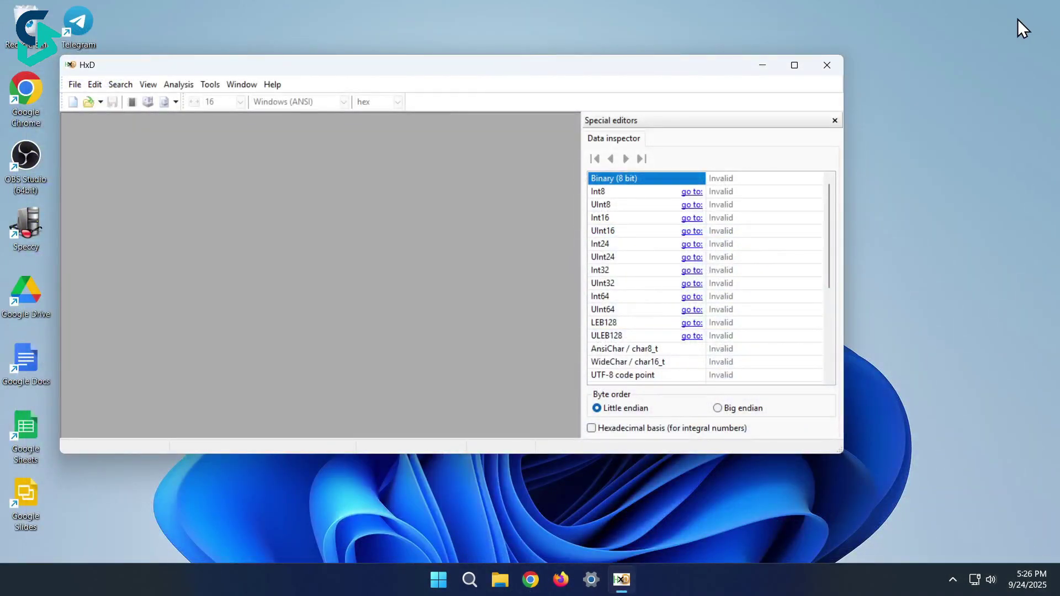